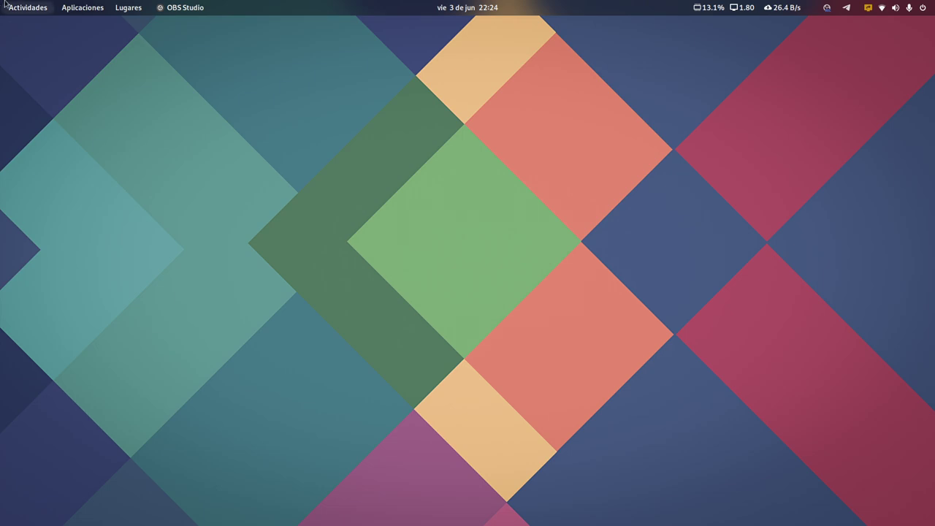
Bring up the terminal window to review the neofetch system summary, and minimize it to leave a clear desktop.
mouse_move(2, 2)
click(469, 211)
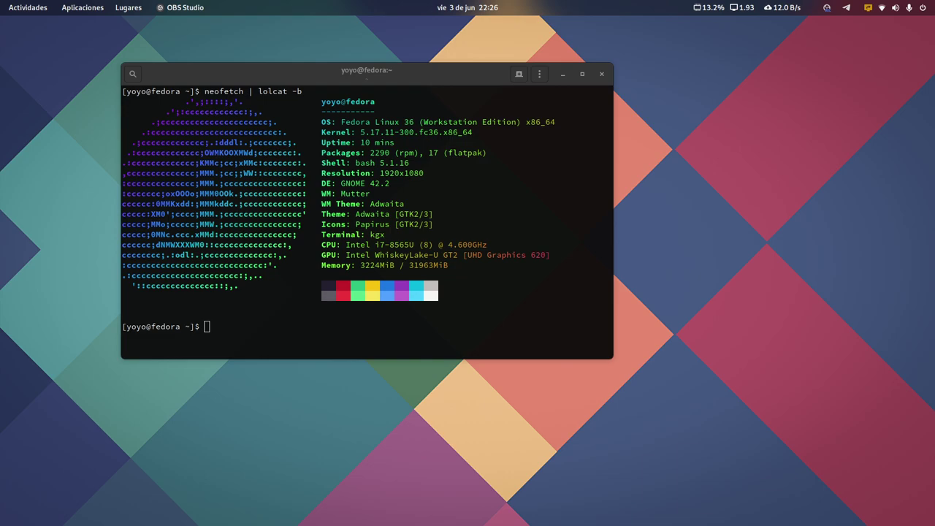
click(563, 74)
mouse_move(1, 1)
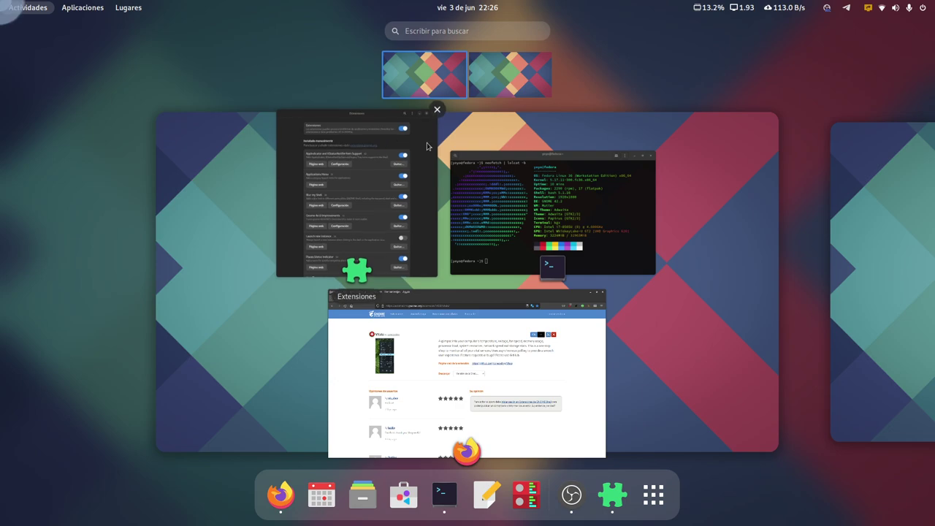
click(696, 29)
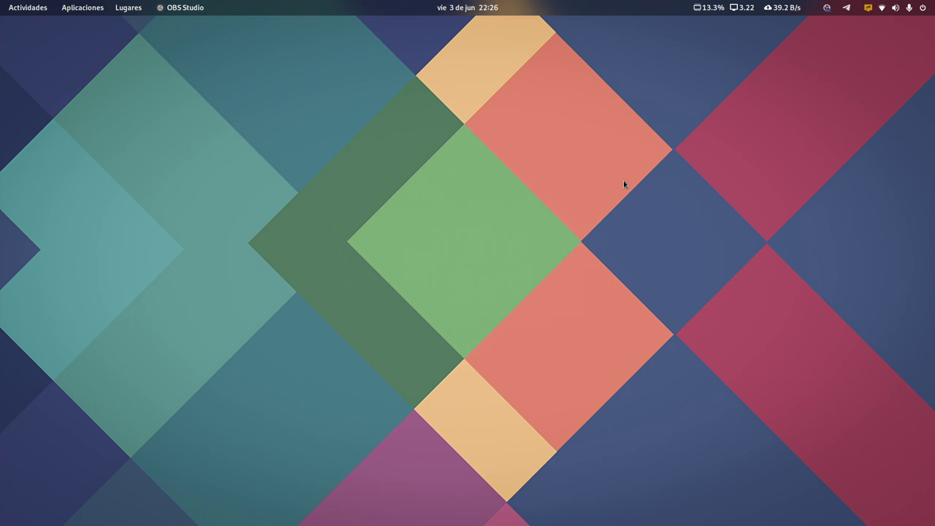
Switch to Firefox to examine the Vitals extension page and its enlarged preview image, and minimize the browser.
mouse_move(1, 1)
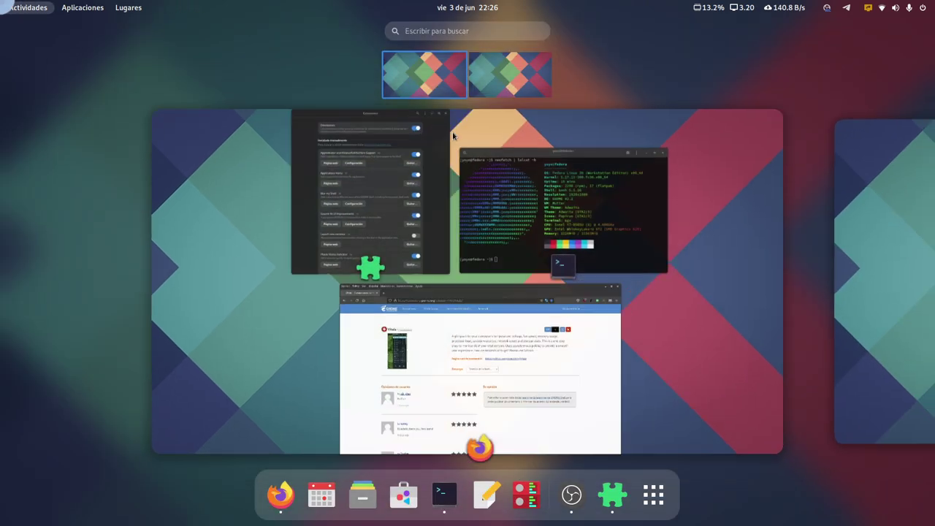
click(428, 369)
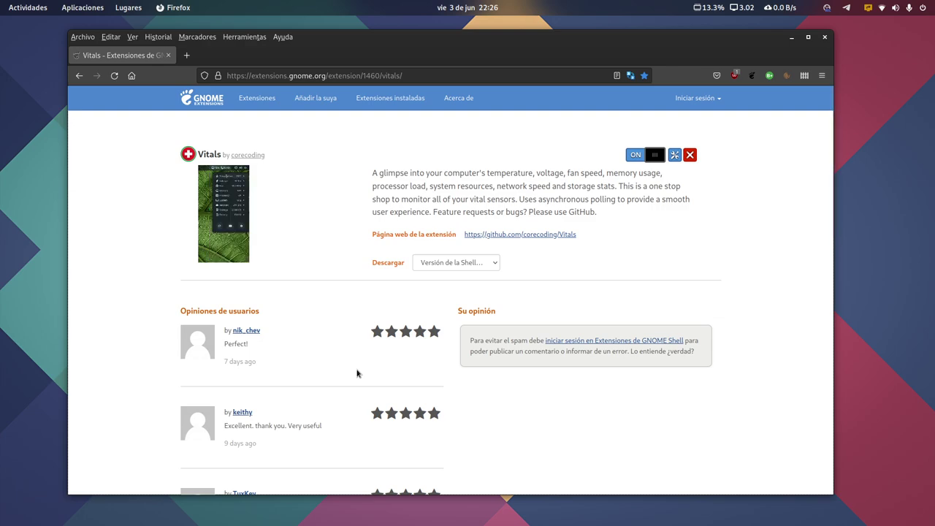
click(211, 242)
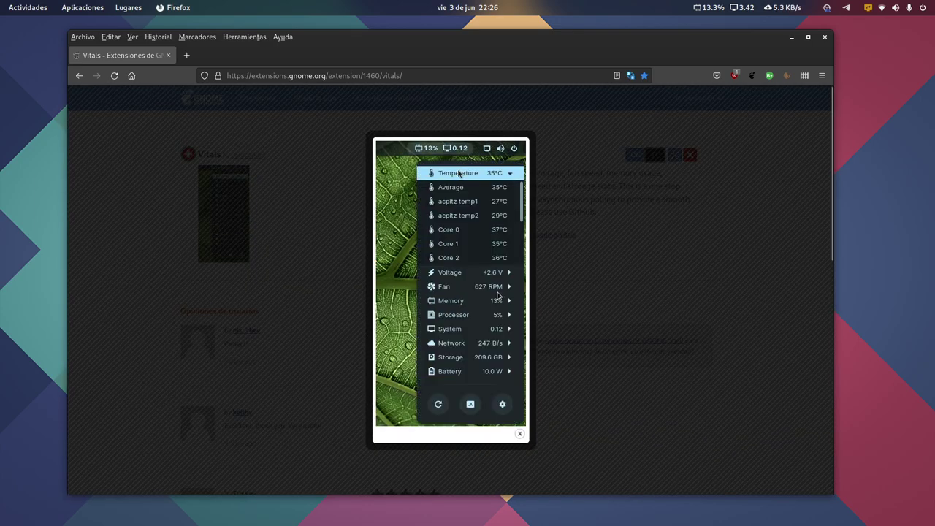
click(341, 334)
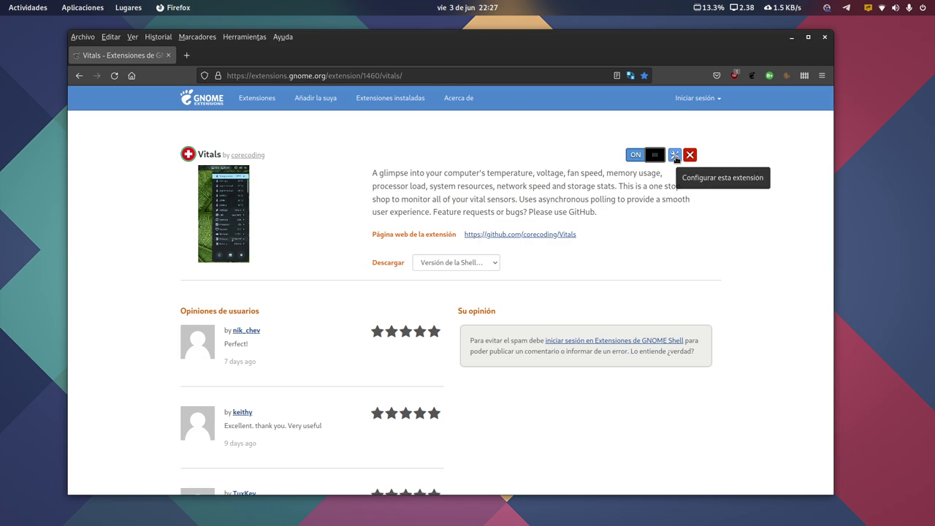
click(791, 37)
Switch to the Extensiones app to find the Vitals entry among the manually installed extensions, and minimize the window.
mouse_move(1, 1)
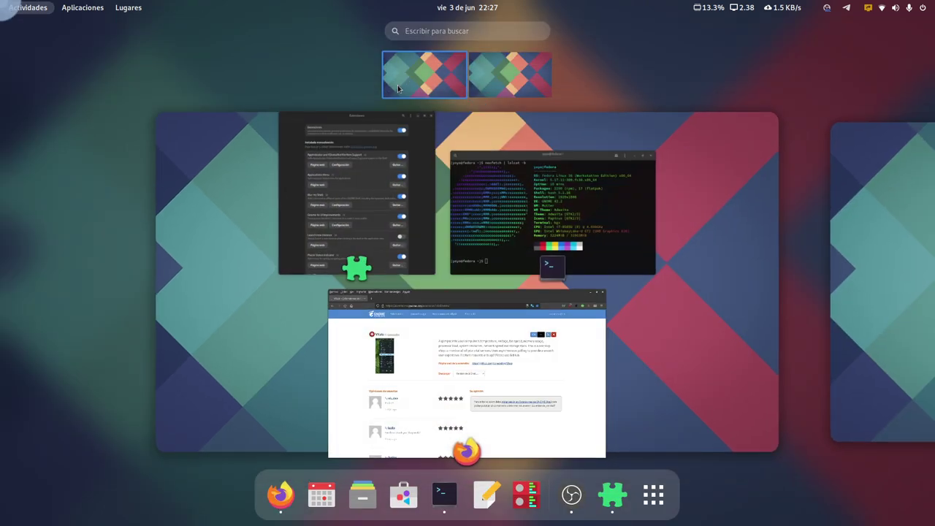
click(364, 174)
drag(318, 35, 391, 57)
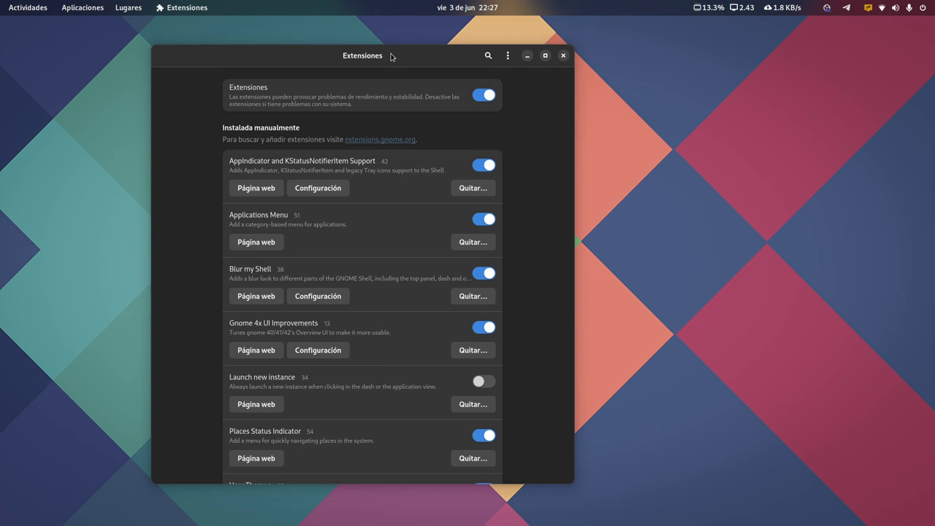
scroll(319, 264, down, 6)
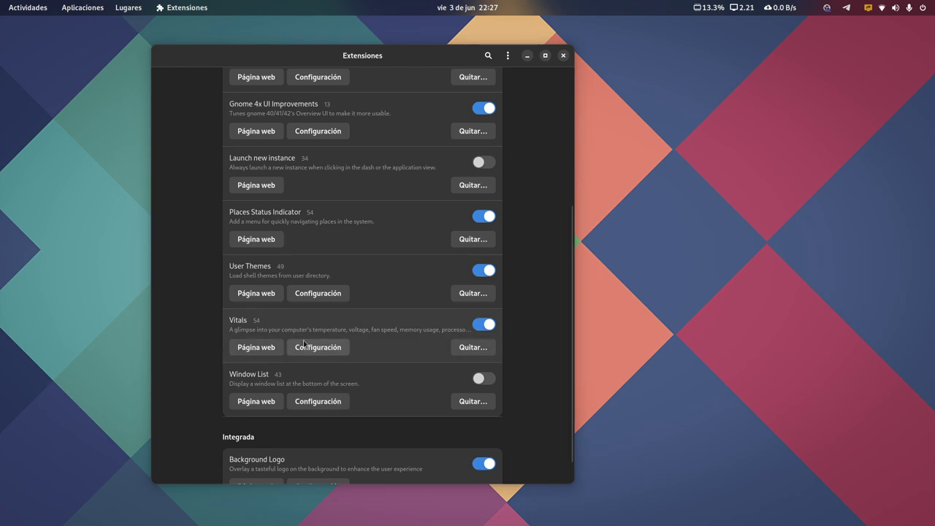
click(525, 63)
click(15, 5)
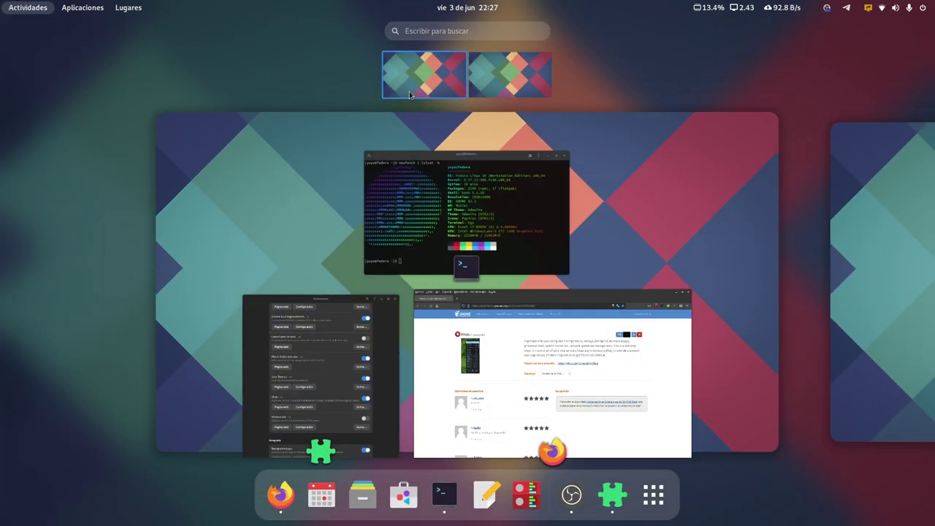
click(505, 55)
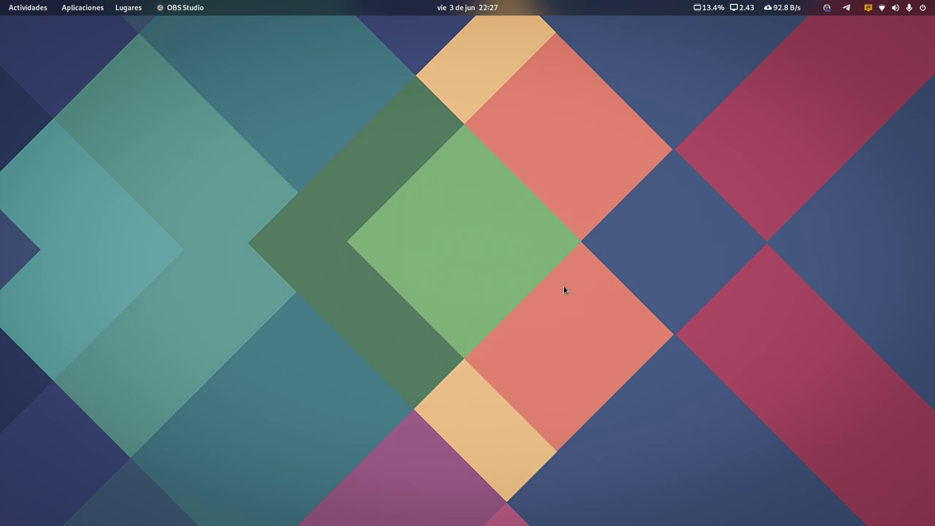
Refresh the Vitals sensor readings and view the system resources in the System Monitor it launches, minimizing that window when finished.
click(726, 6)
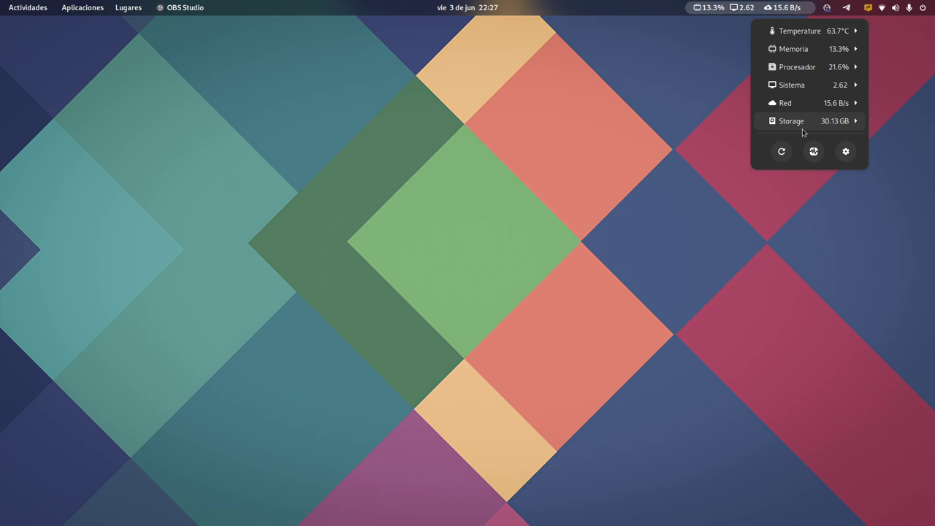
click(782, 156)
click(814, 152)
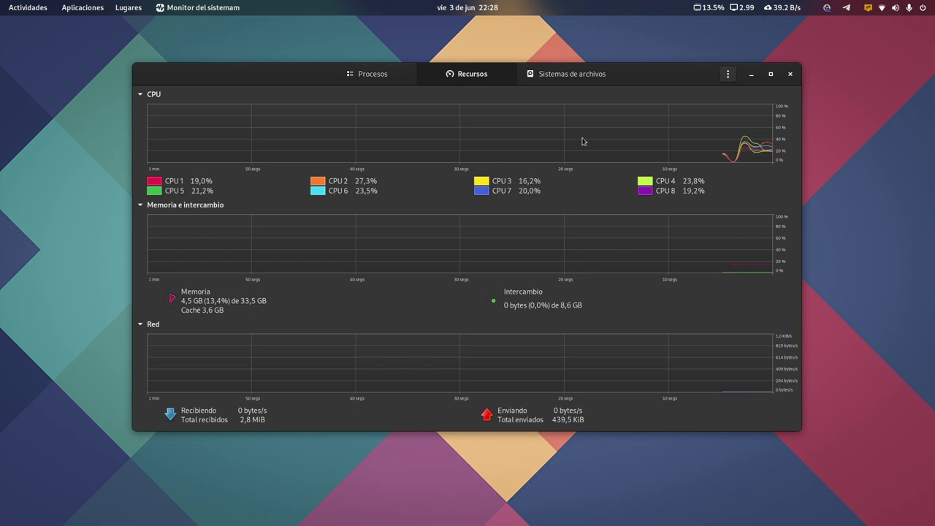
click(752, 73)
Open the Vitals preferences window, enlarge it so every option fits, and reposition it on the desktop.
click(762, 9)
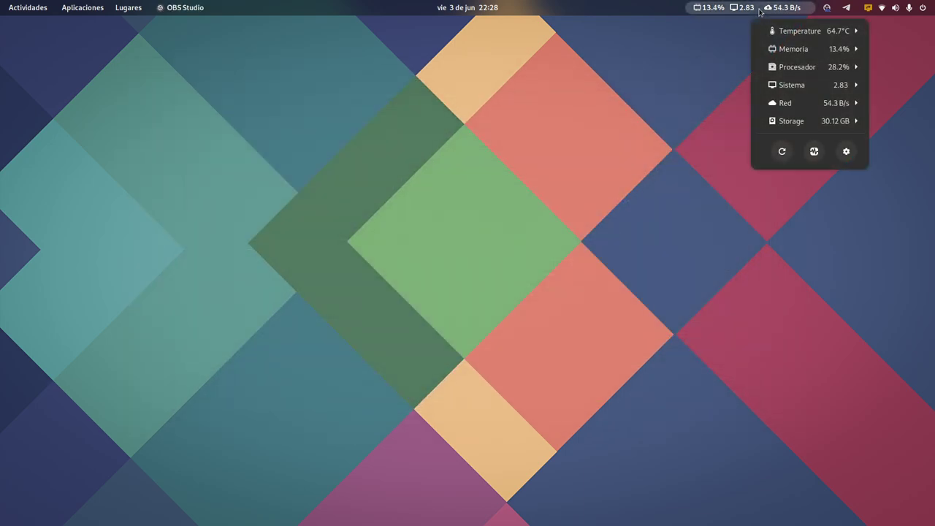
click(846, 153)
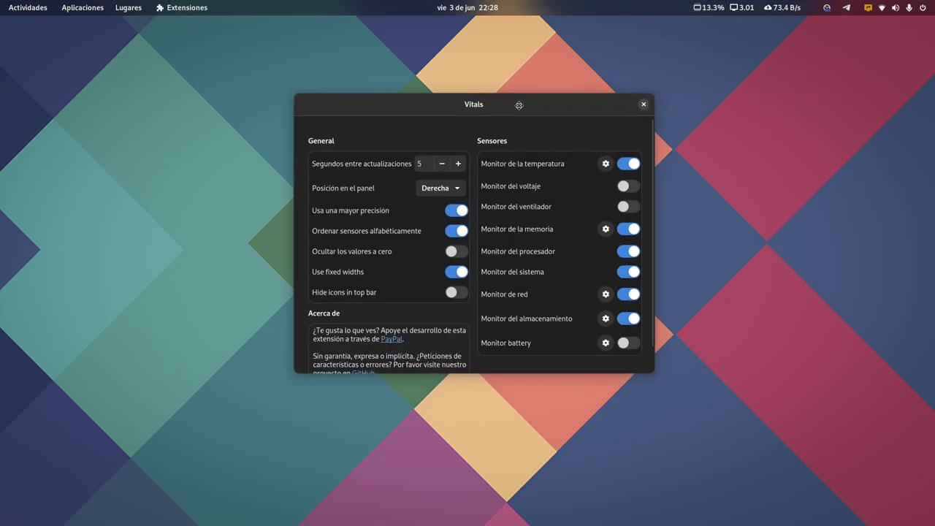
drag(571, 338, 752, 486)
drag(543, 77, 518, 67)
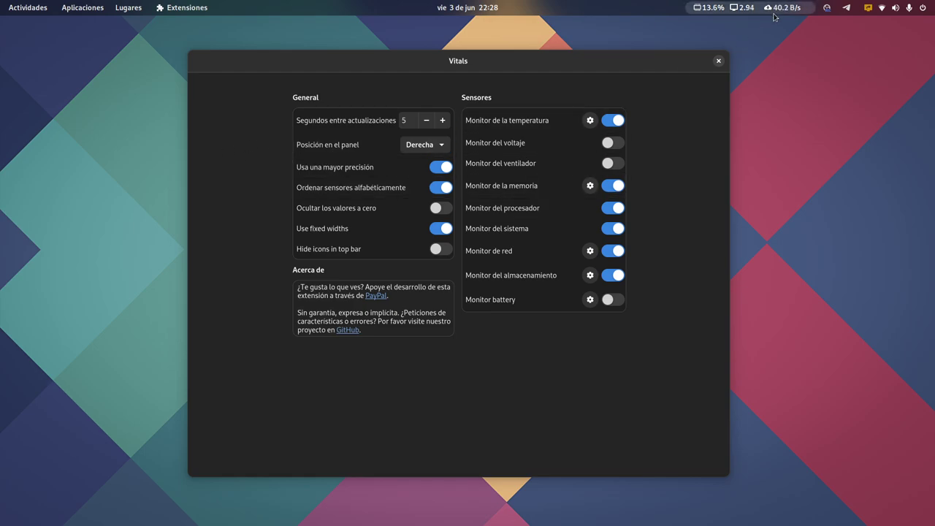
Try the Far Right and Far Left panel positions for Vitals, and set the position back to Derecha.
click(406, 146)
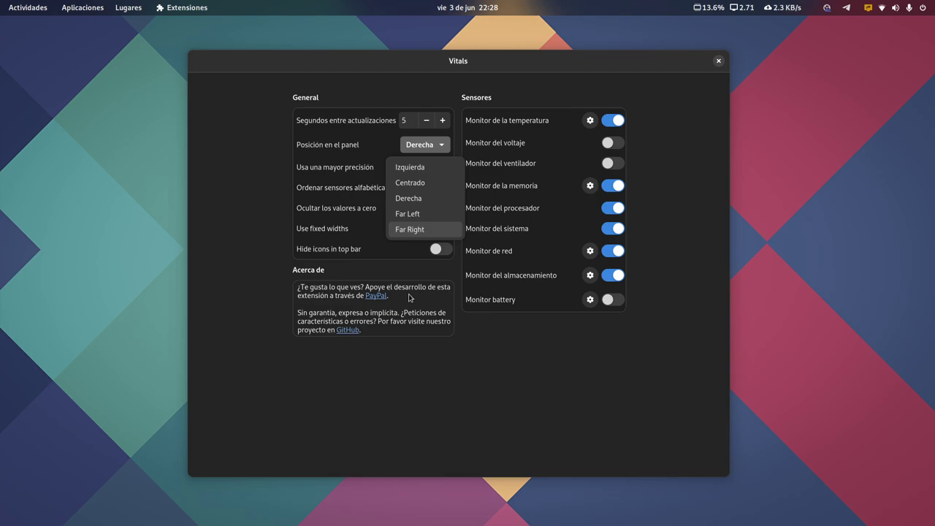
click(410, 230)
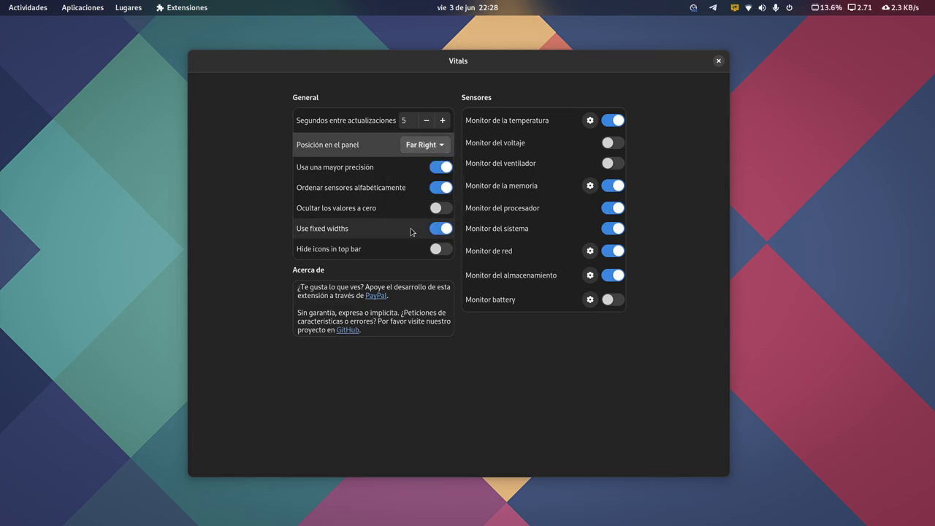
click(424, 145)
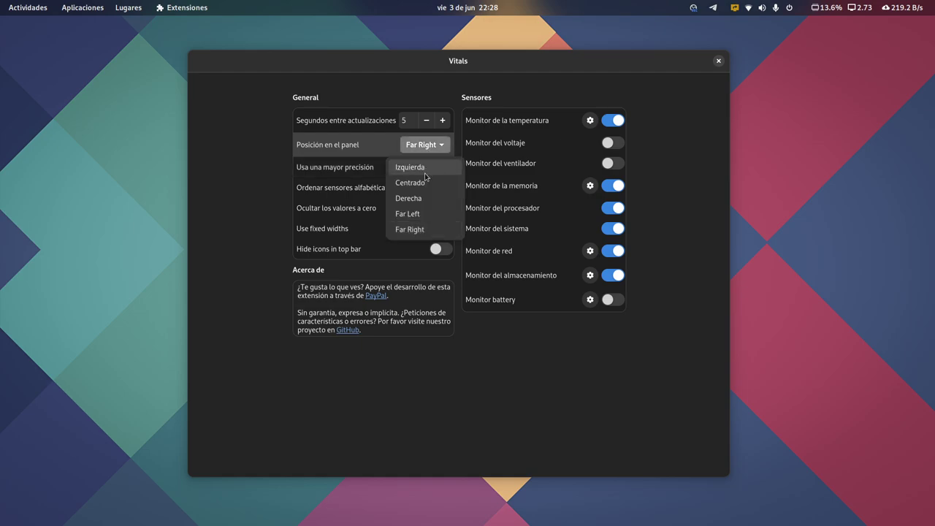
click(413, 216)
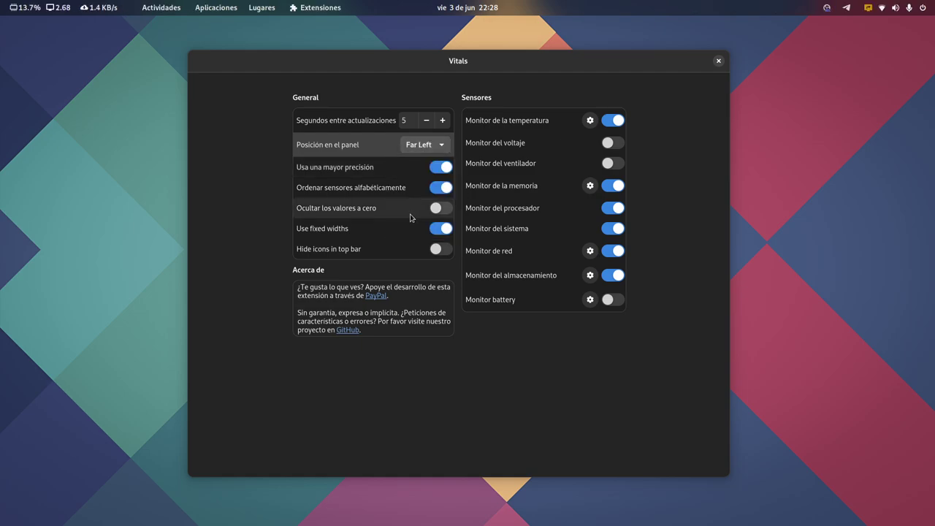
click(421, 149)
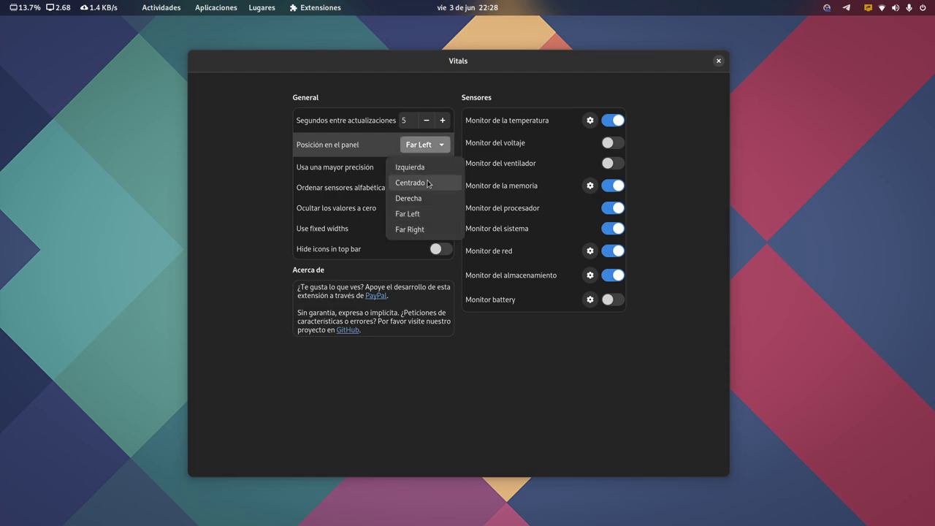
click(420, 200)
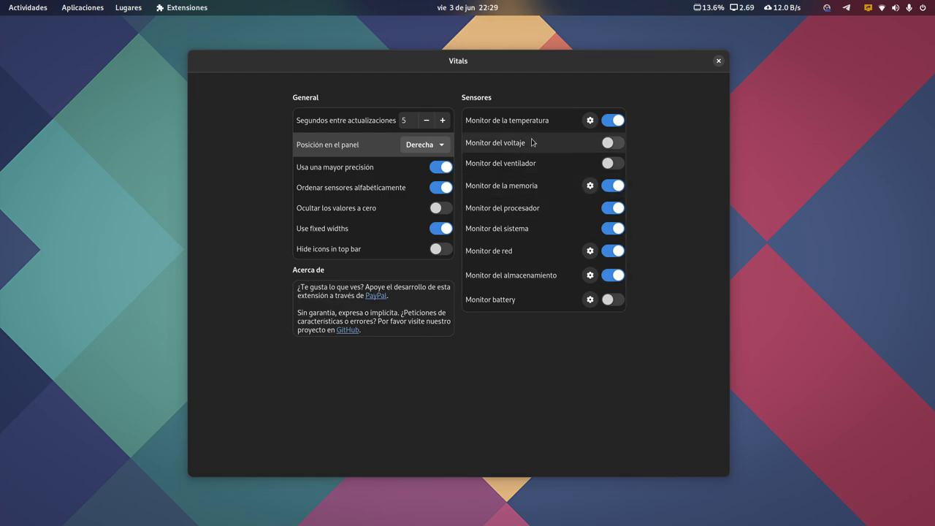
Examine the unit options in the temperature monitor's preferences and close them without changing the unit.
click(589, 121)
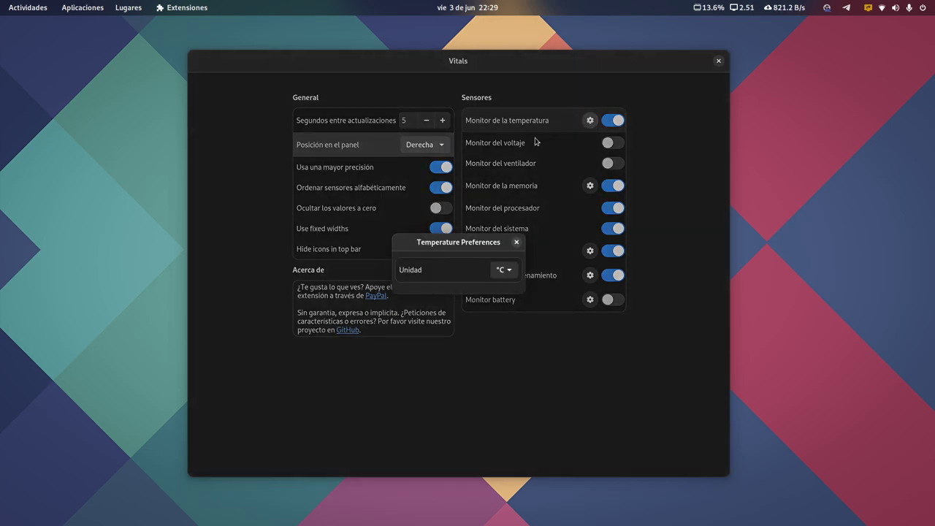
click(508, 274)
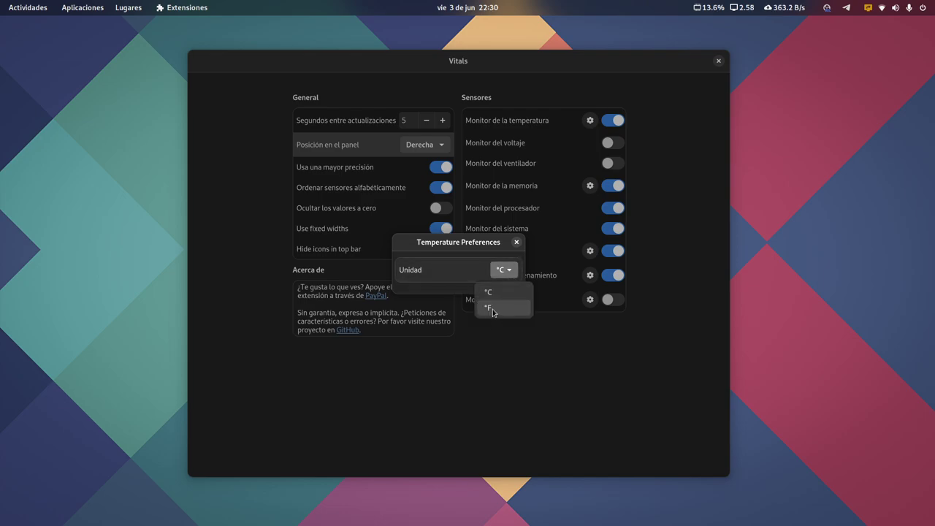
click(457, 248)
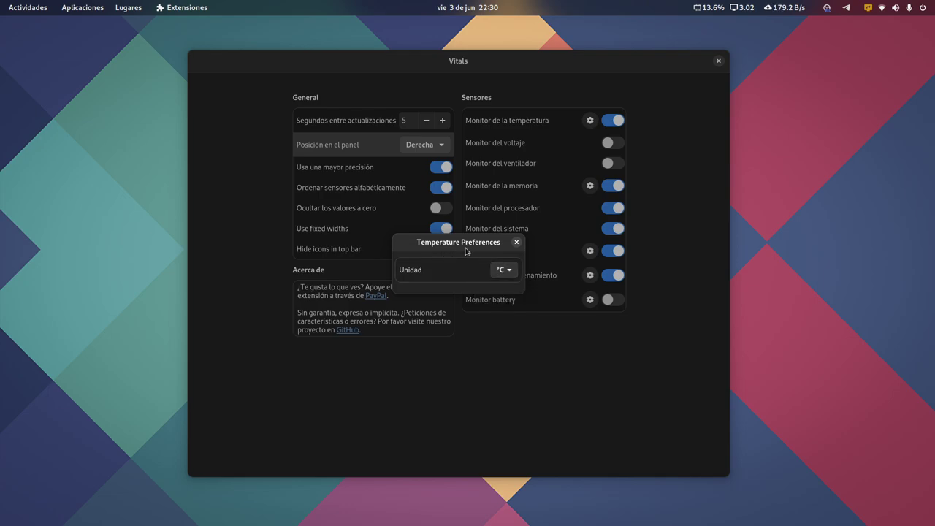
click(517, 242)
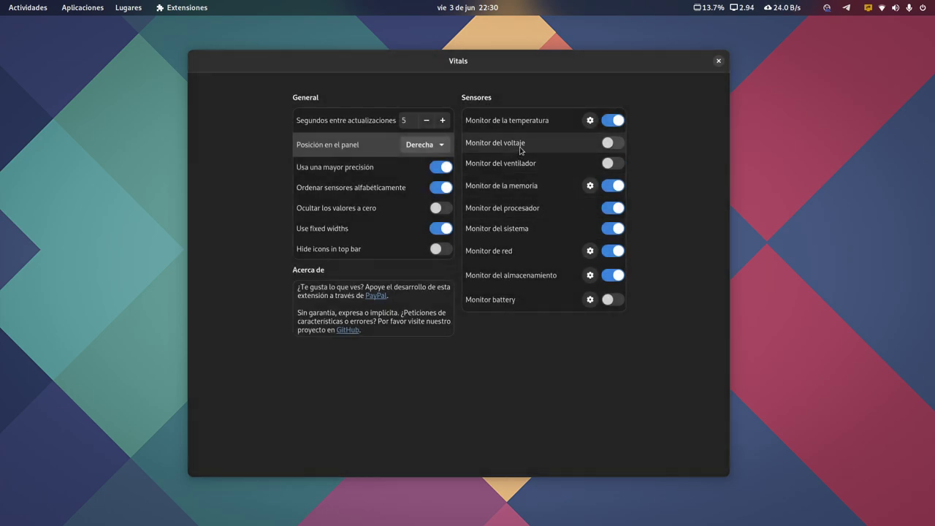
Enable the voltage monitor to check its reading in the Vitals menu, and disable it again.
click(617, 144)
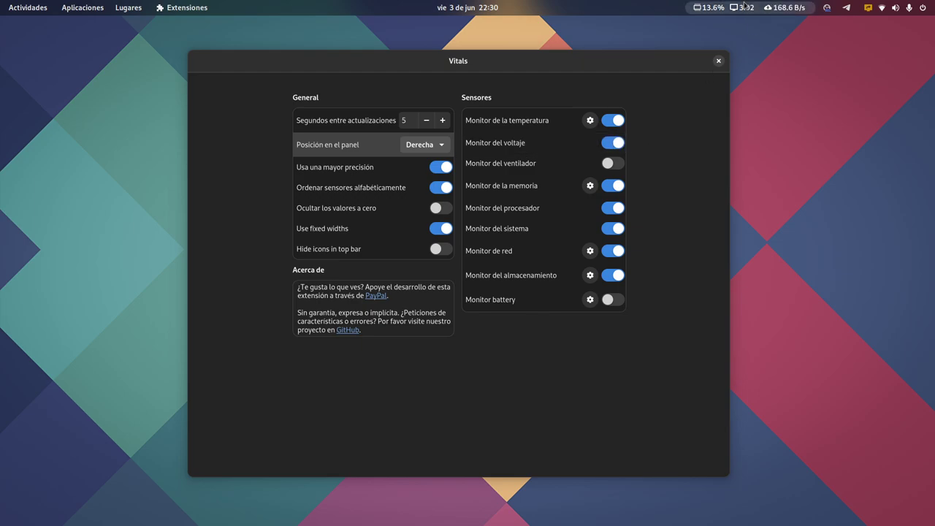
click(781, 9)
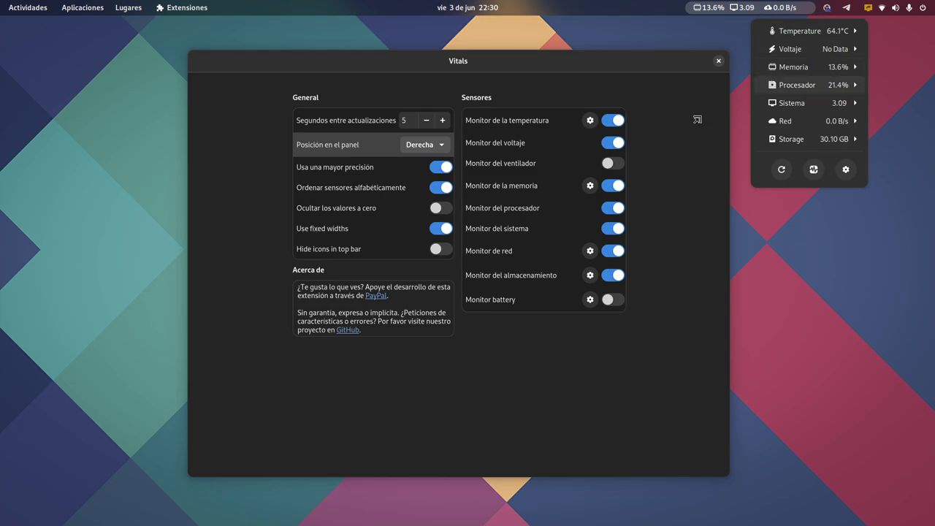
click(596, 401)
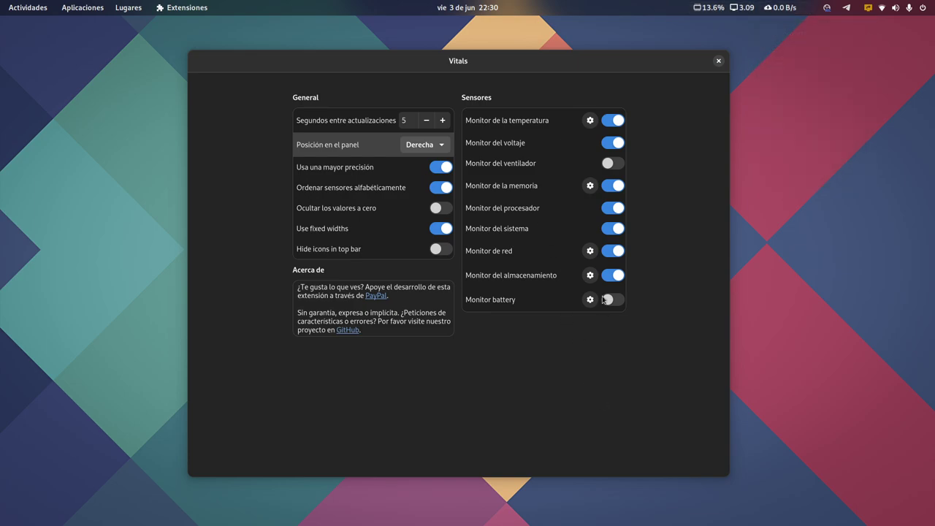
click(589, 148)
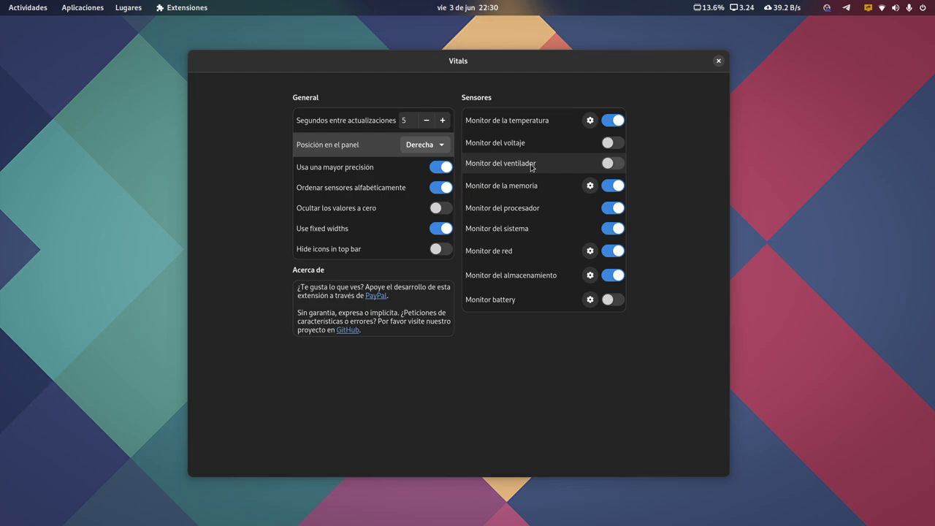
Enable the fan monitor to check its entry in the Vitals menu, and turn it back off.
click(617, 167)
click(786, 7)
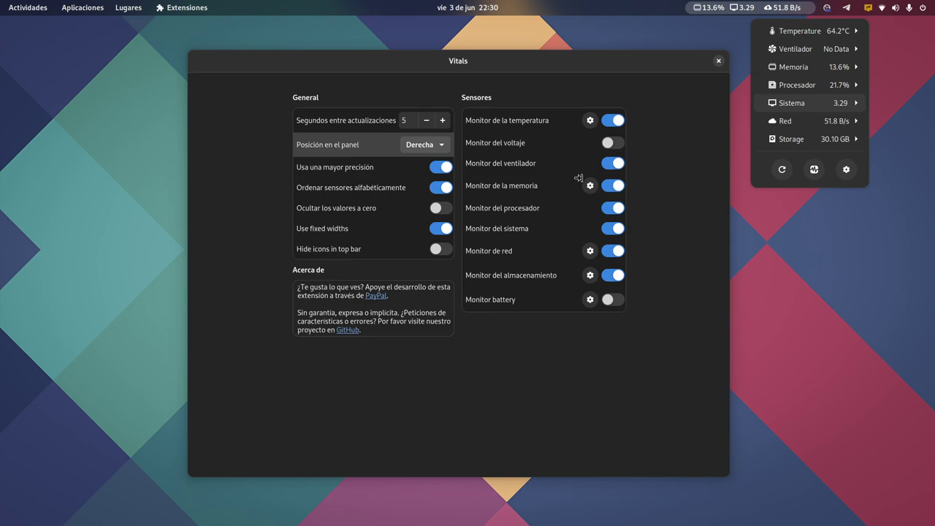
click(606, 164)
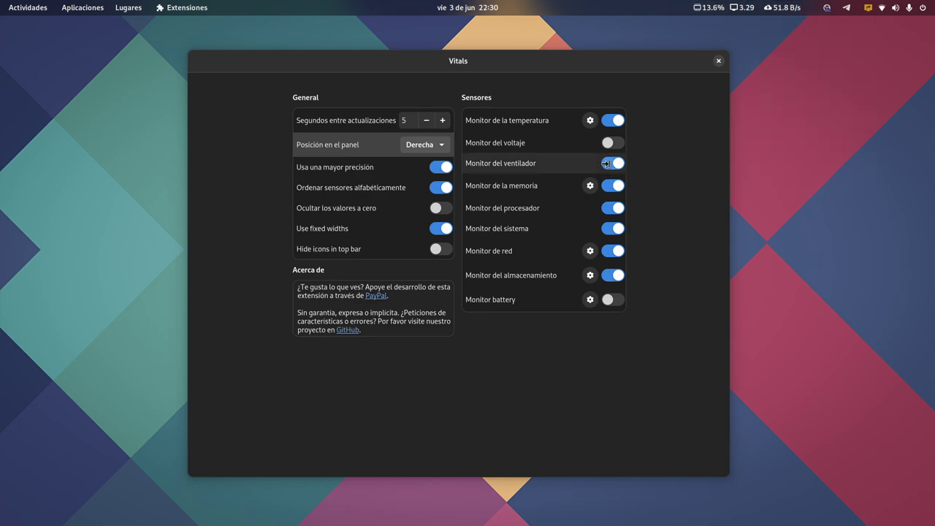
click(606, 163)
Examine the measurement options in the memory monitor's preferences and close them without changing the setting.
drag(580, 65, 514, 49)
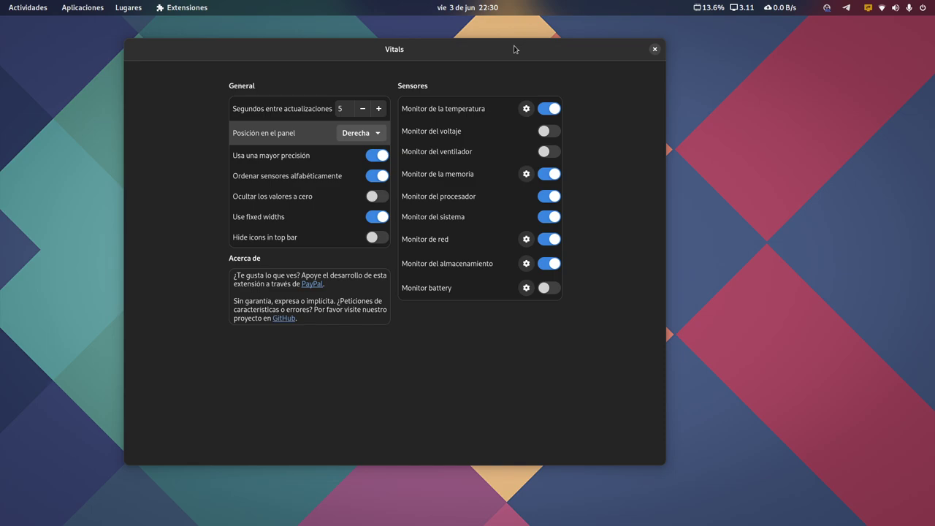
click(526, 173)
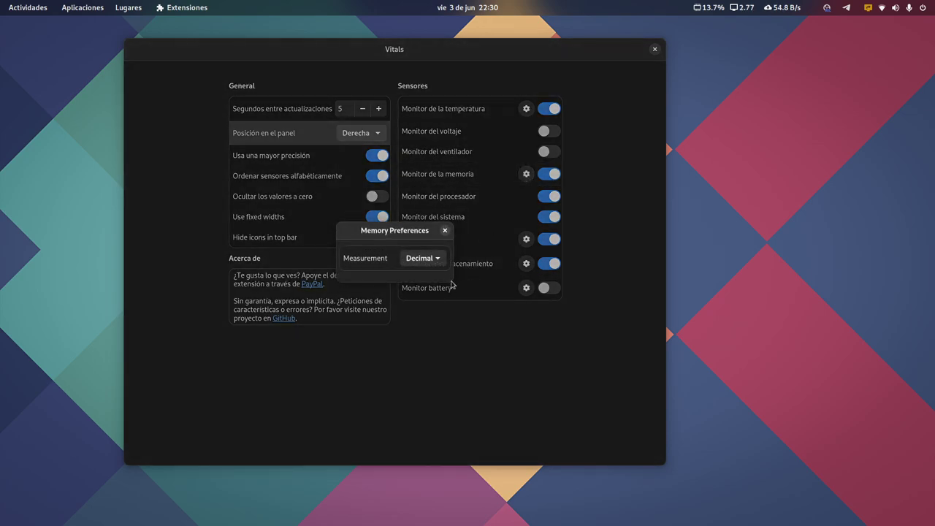
click(427, 264)
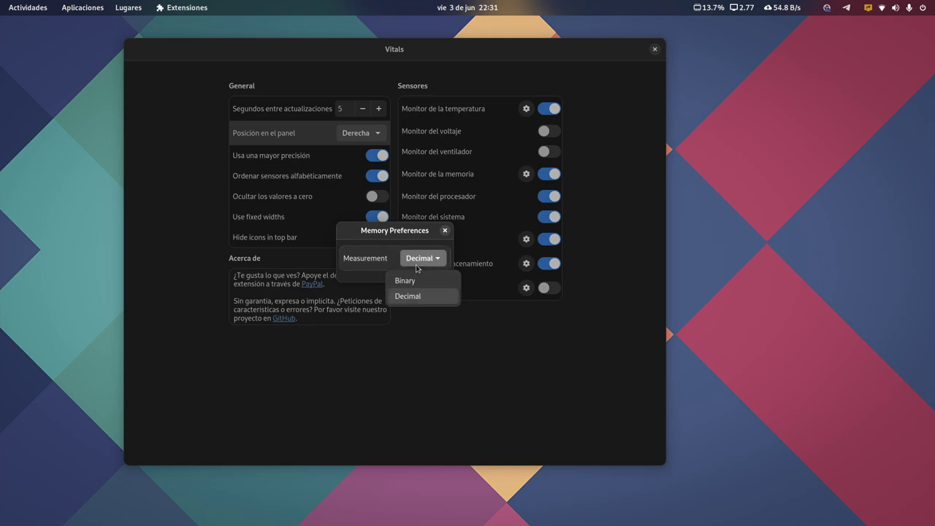
click(372, 238)
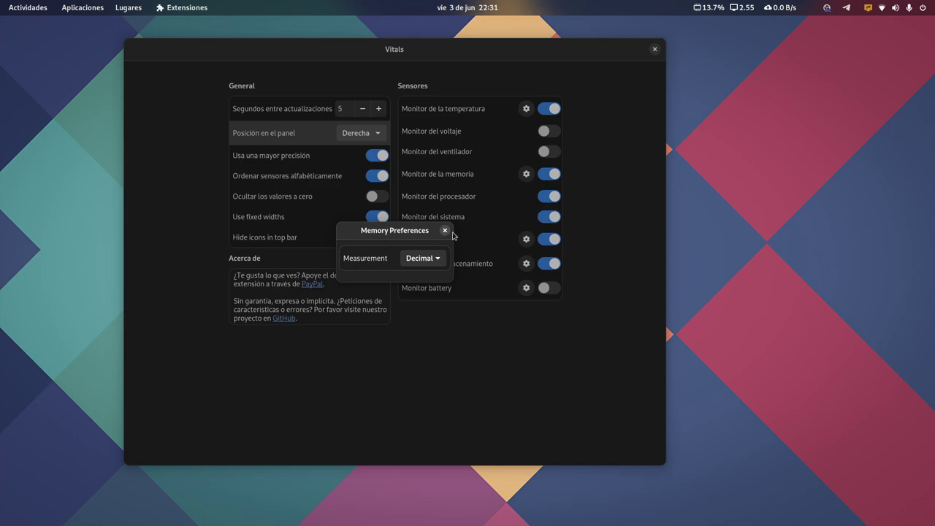
click(445, 230)
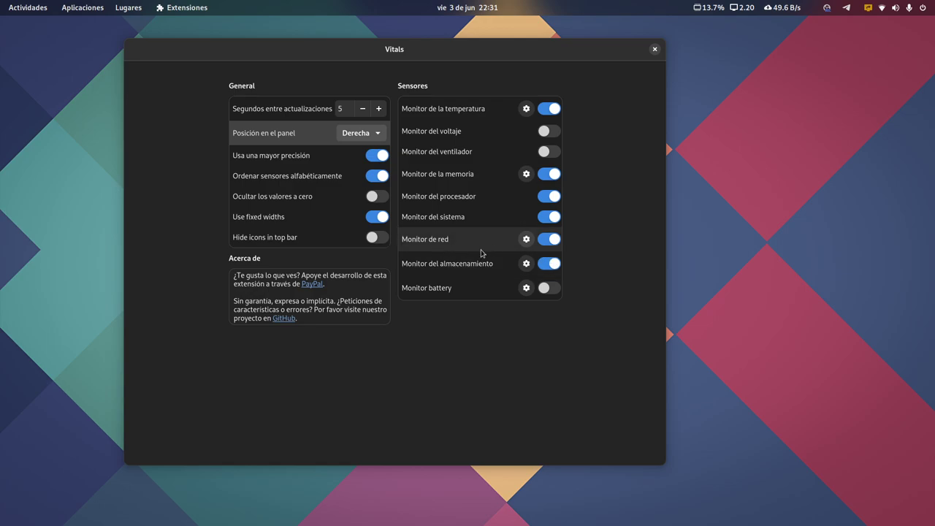
Review the network monitor's preferences and the storage monitor's path and measurement settings, leaving both unchanged.
click(526, 239)
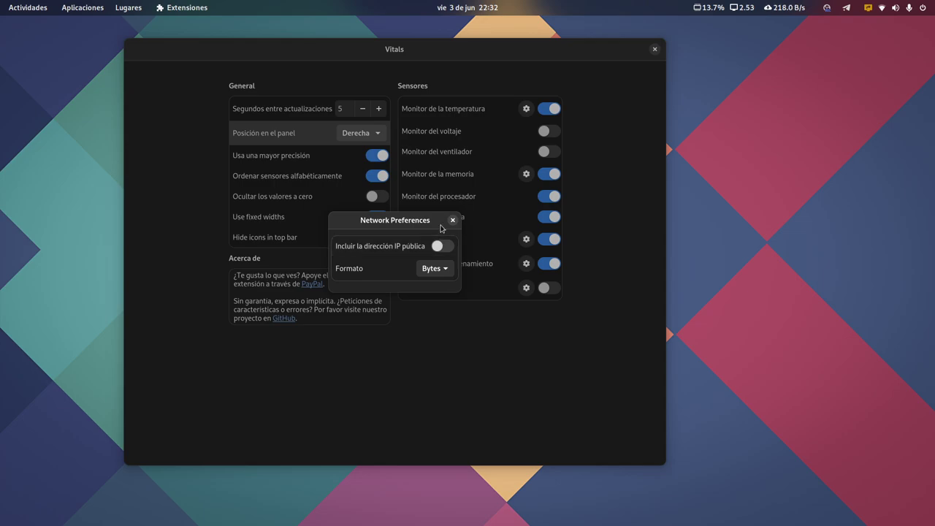
click(454, 222)
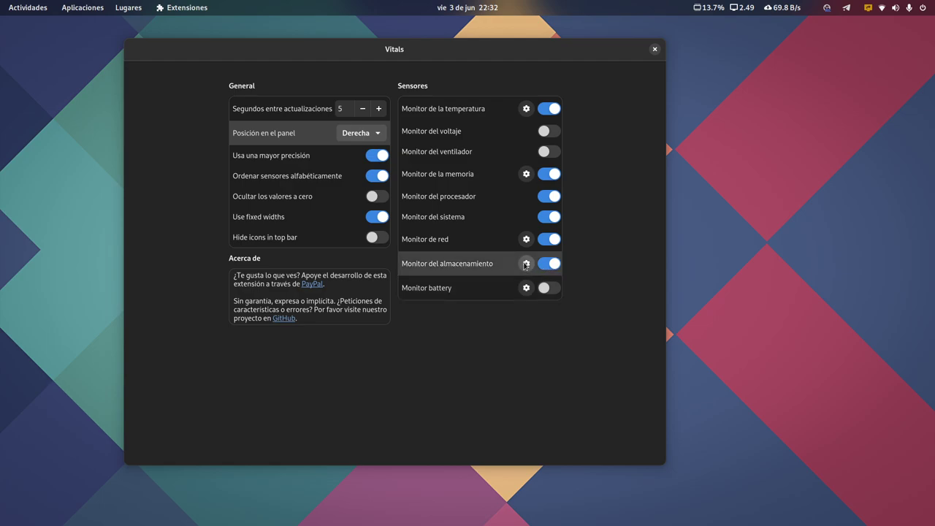
click(526, 264)
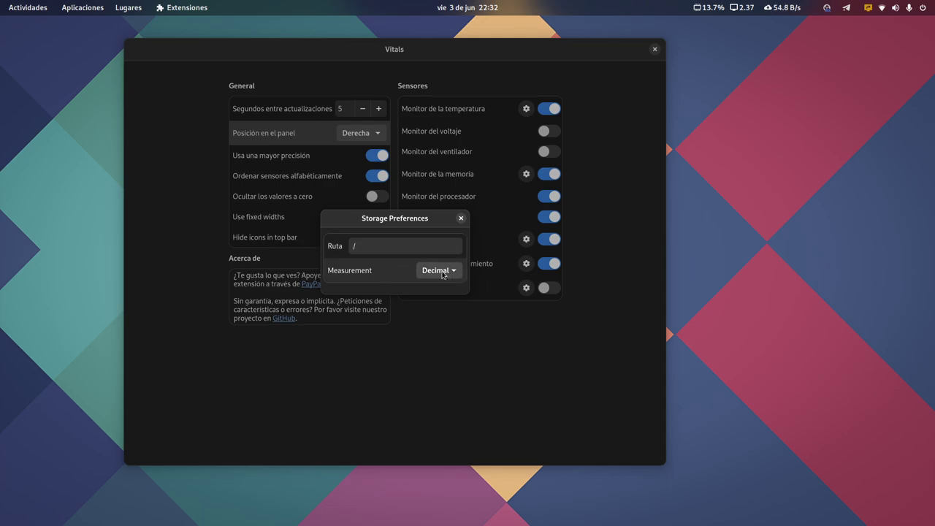
click(443, 273)
click(391, 268)
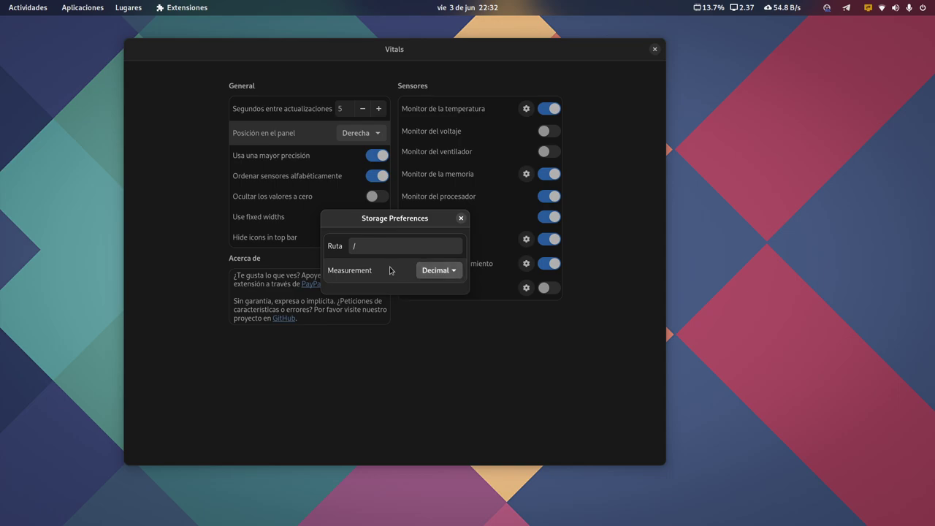
click(461, 219)
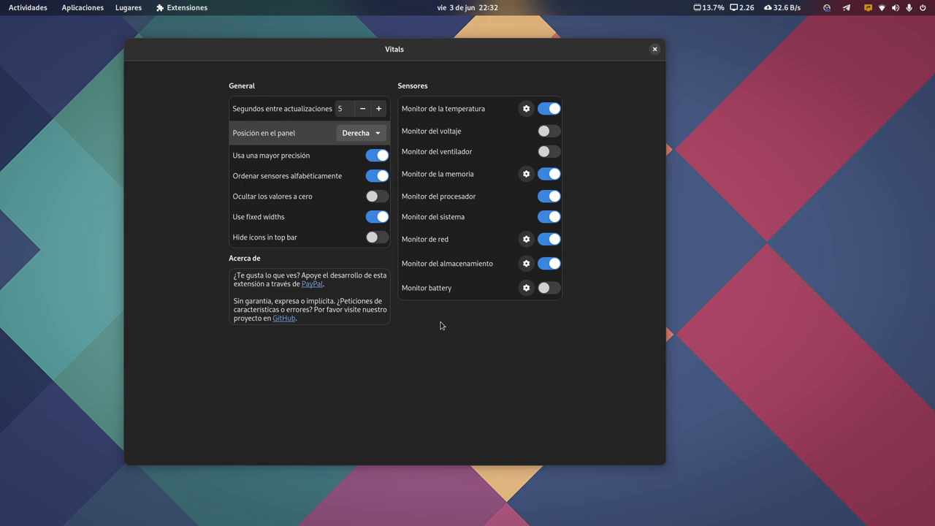
Examine the Display Battery options in the battery monitor's preferences and close them without picking another battery.
click(526, 288)
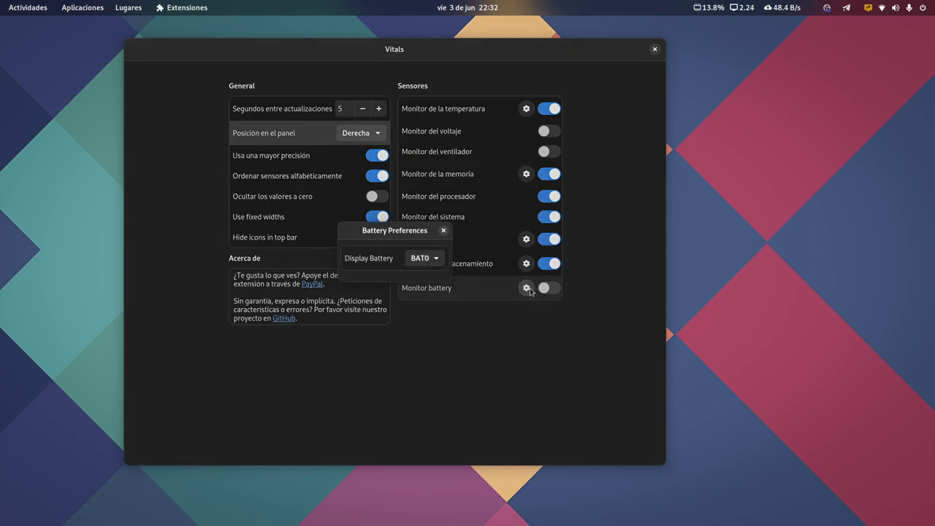
click(438, 268)
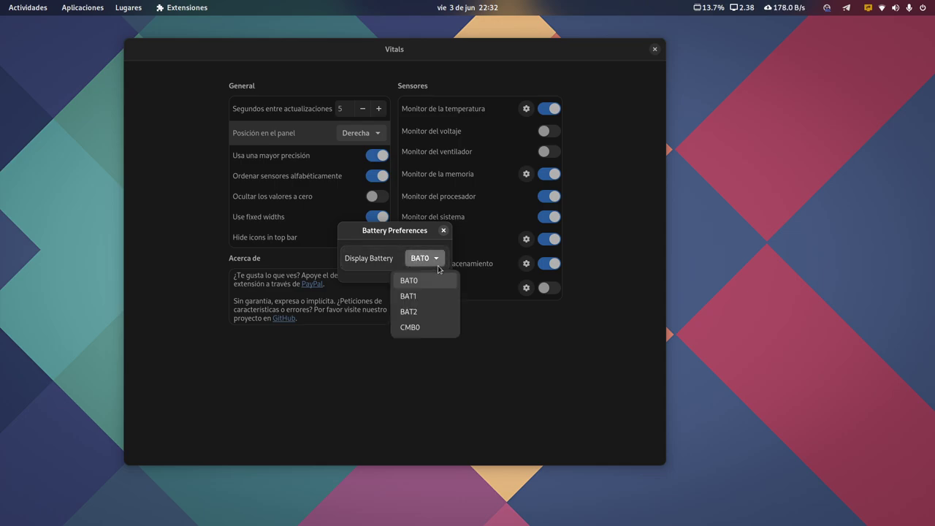
click(360, 235)
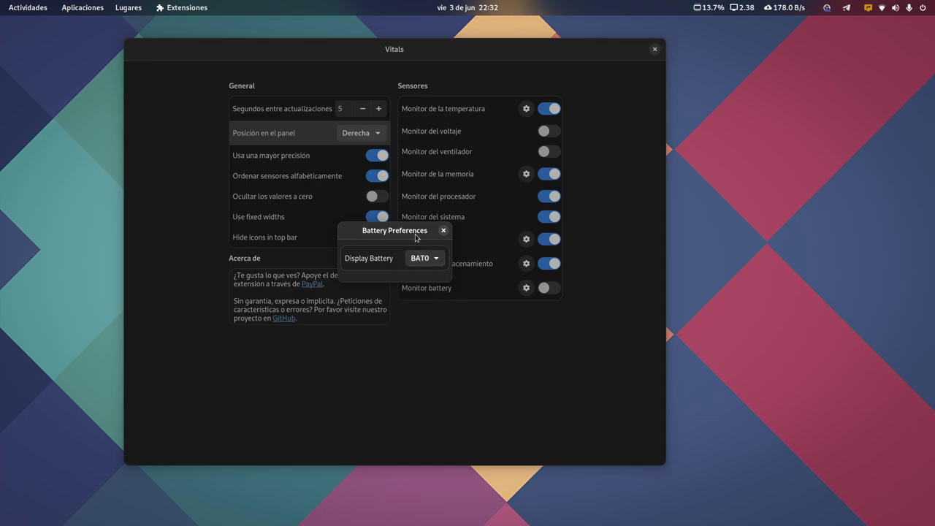
click(442, 230)
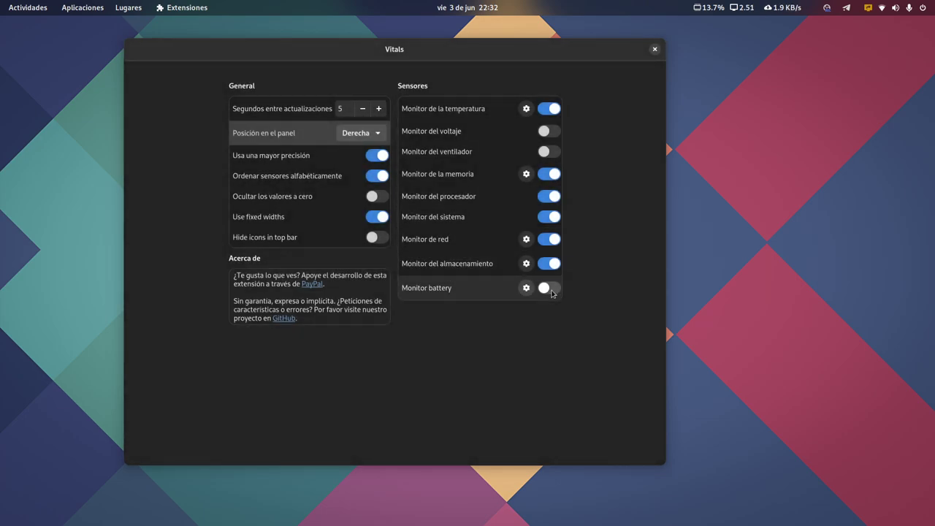
Enable the battery monitor to check its entry in the Vitals menu, and turn it back off.
click(551, 291)
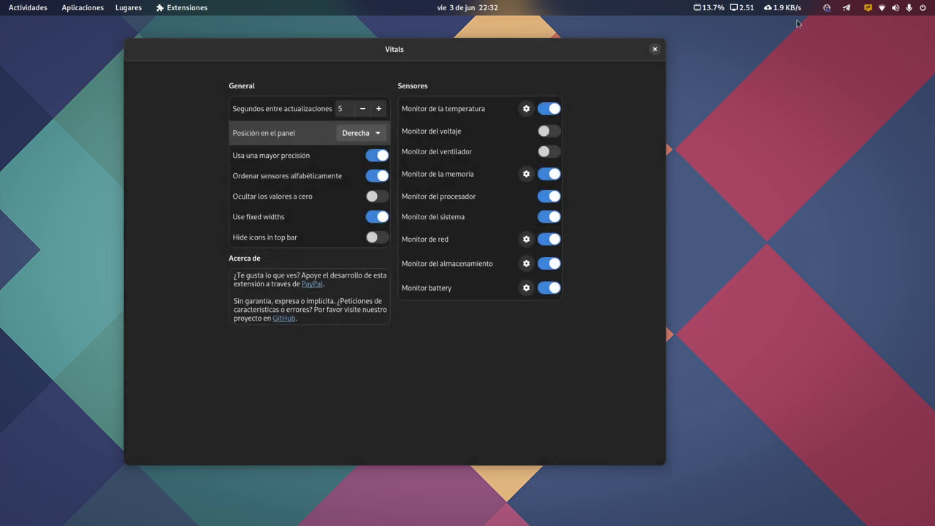
click(757, 8)
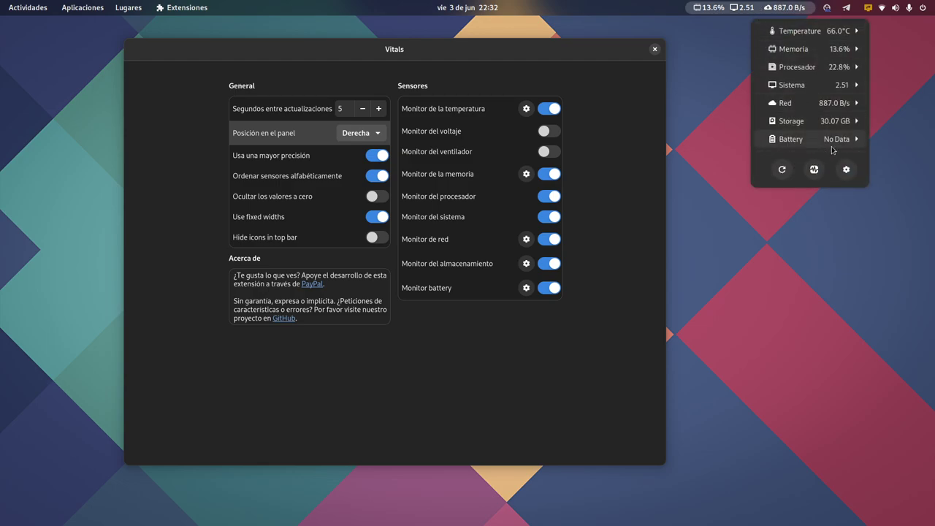
click(612, 326)
click(550, 292)
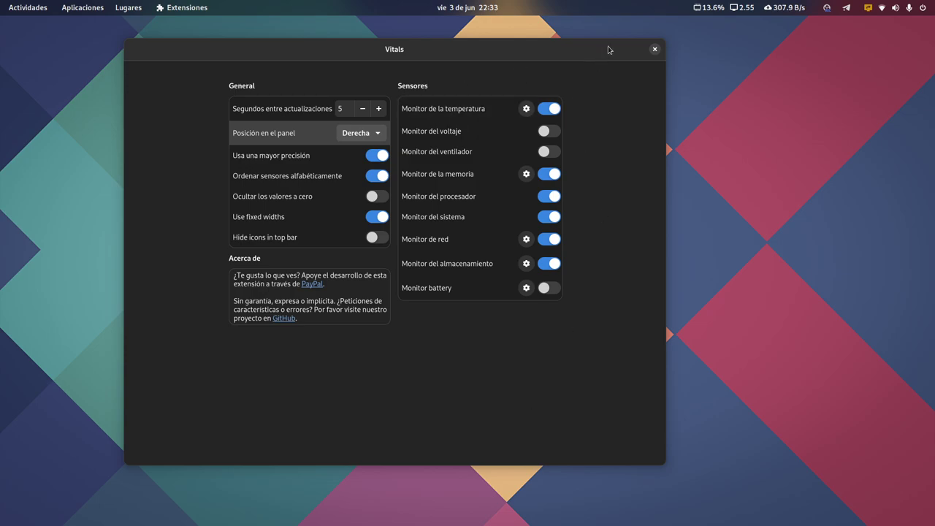
Move the preferences window aside and examine the detailed temperature and memory readings in the Vitals menu.
drag(576, 54, 486, 56)
click(720, 7)
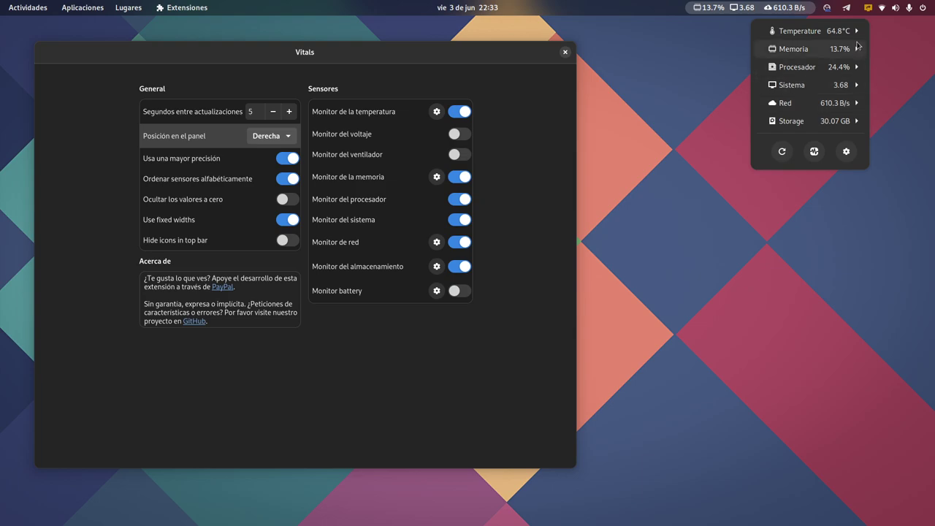
click(803, 32)
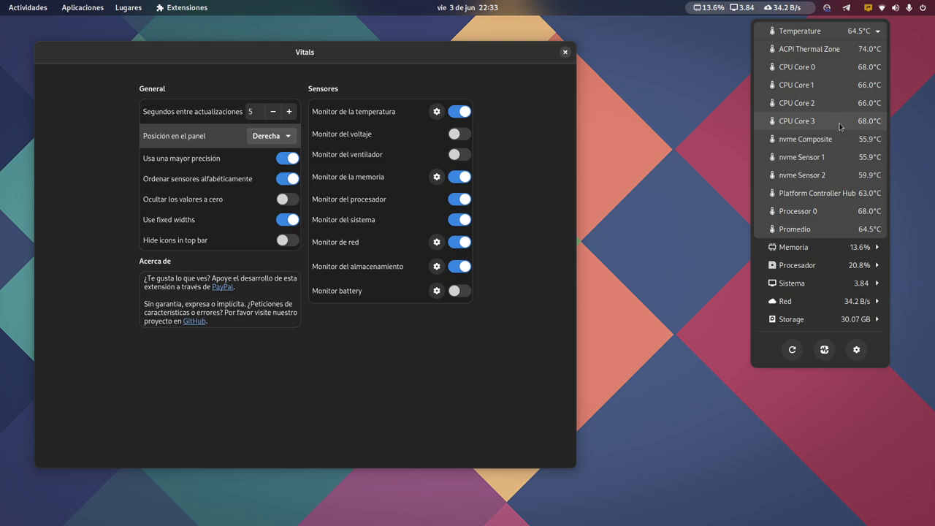
click(858, 34)
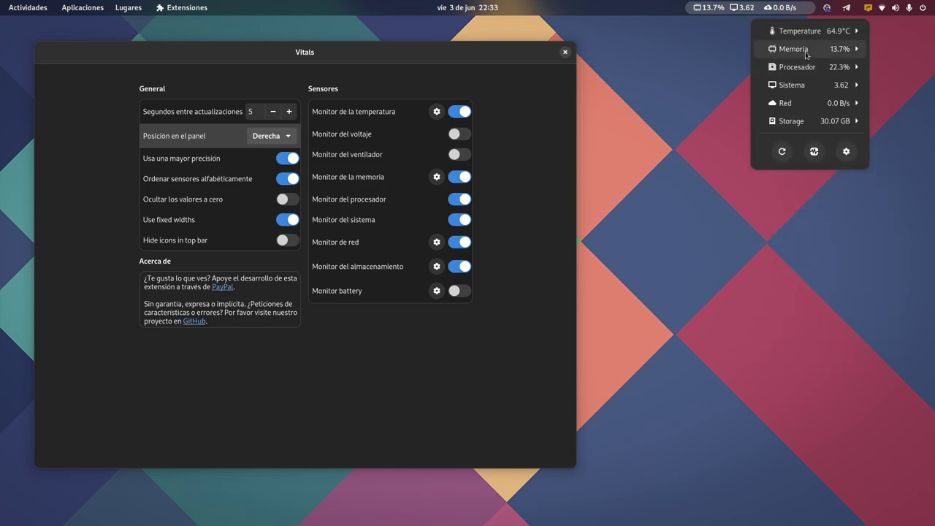
click(805, 52)
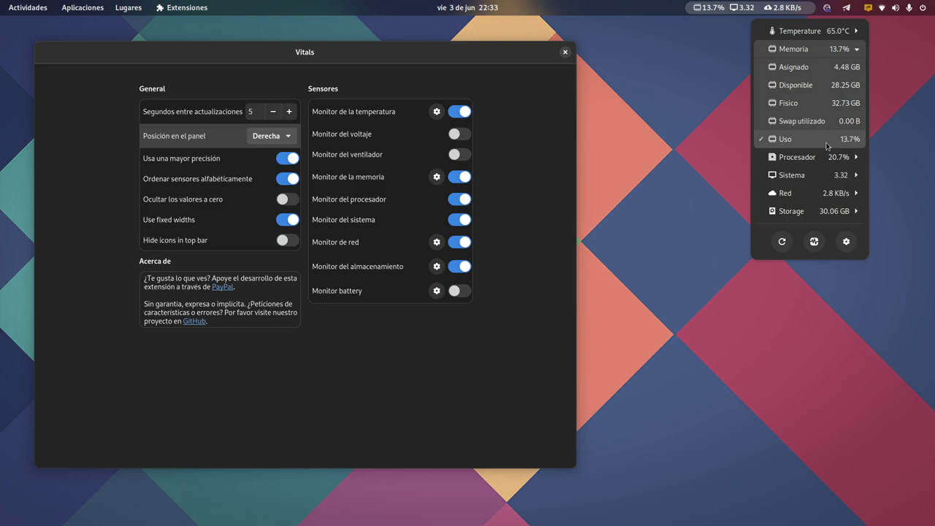
click(840, 51)
Examine the detailed processor and system readings in the Vitals menu, collapsing each group after viewing it.
click(825, 75)
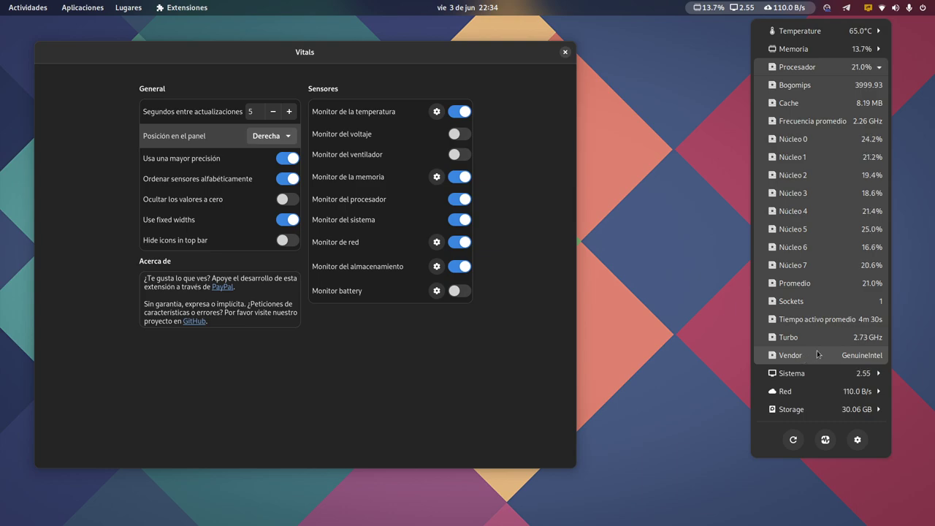
click(857, 70)
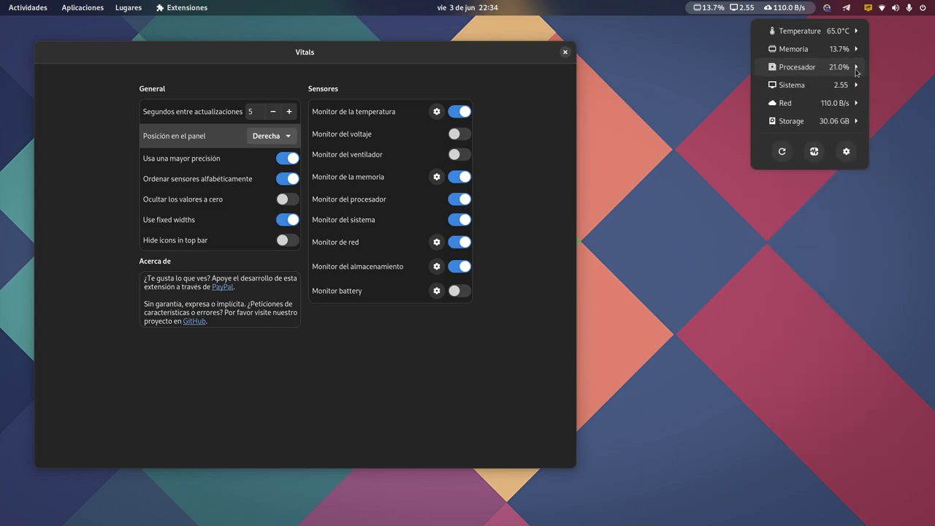
click(802, 86)
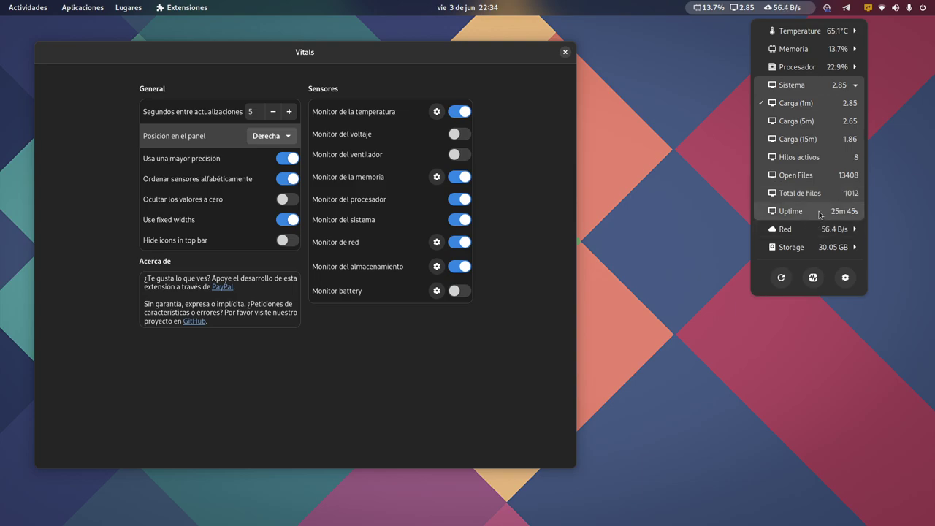
click(825, 91)
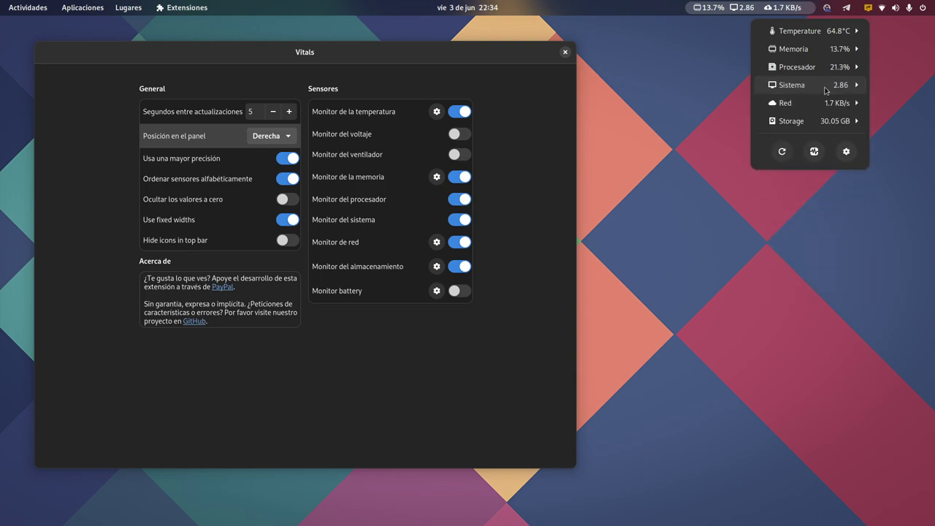
Examine the detailed network and storage readings in the Vitals menu, and return to its collapsed overview.
click(809, 108)
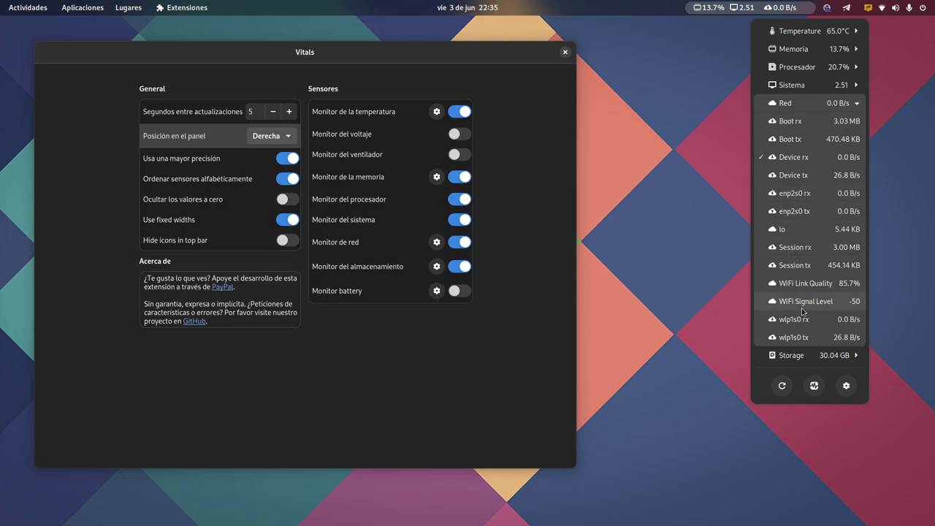
click(827, 103)
click(802, 125)
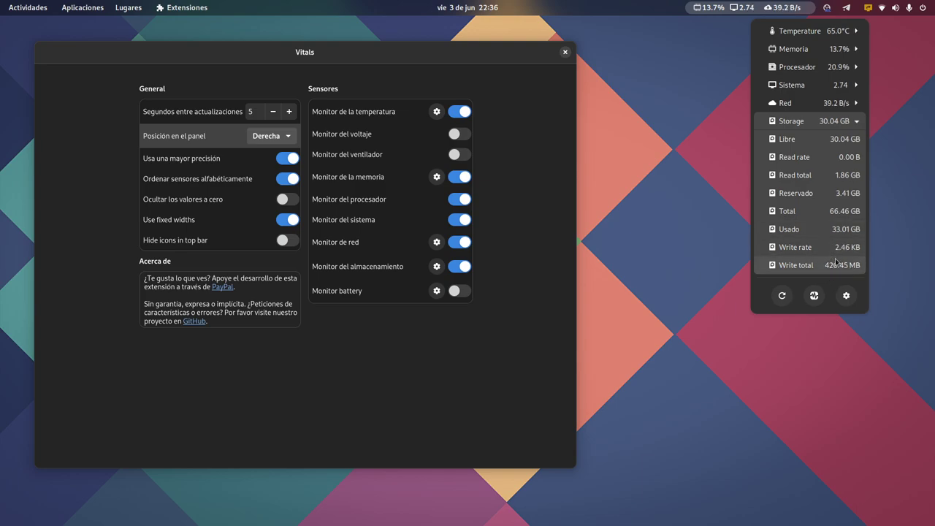
click(746, 197)
click(767, 8)
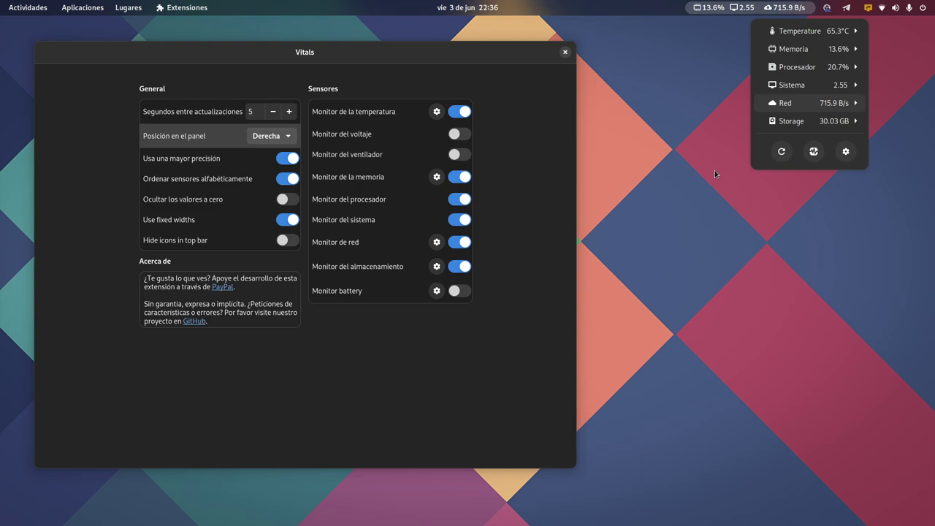
Dismiss the Vitals menu and close the Vitals preferences window.
click(712, 205)
drag(431, 52, 494, 60)
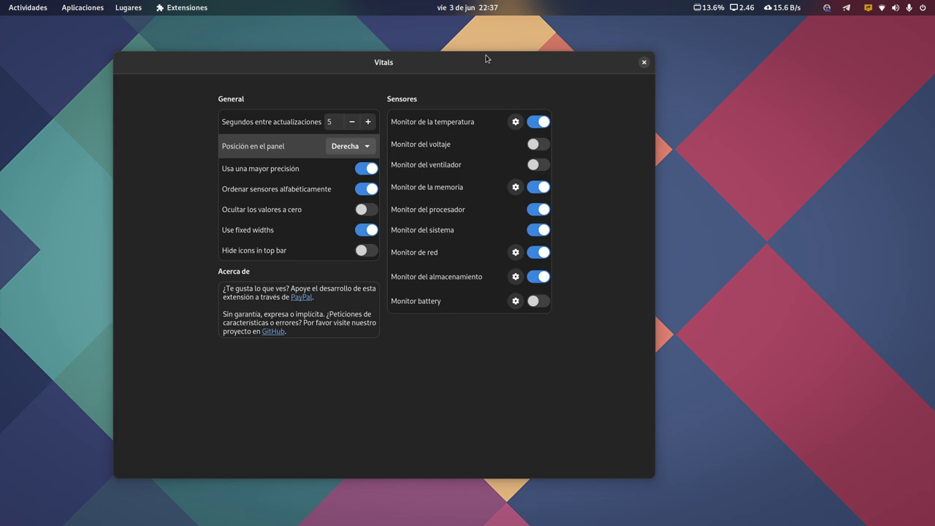
click(644, 63)
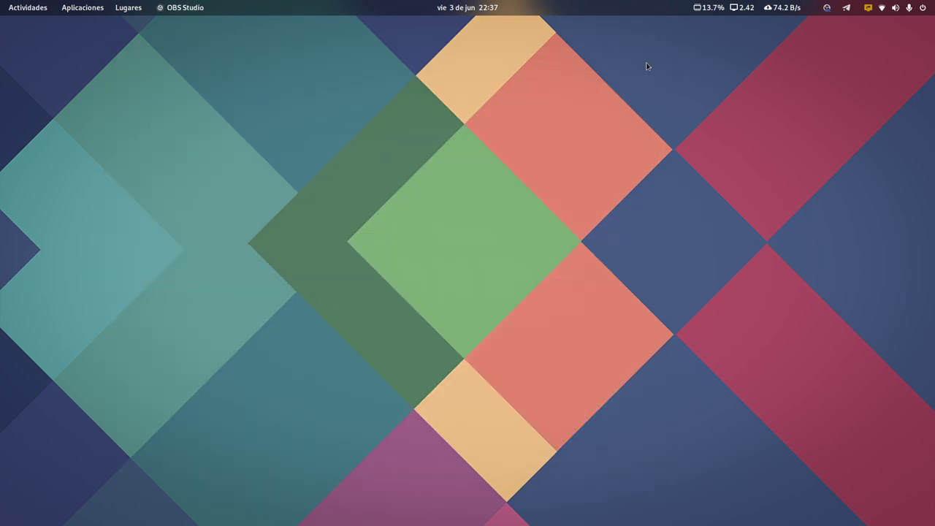
Browse the Aplicaciones categories, including Oficina and Sonido y vídeo, and close the list without launching anything.
click(66, 10)
mouse_move(63, 94)
mouse_move(54, 121)
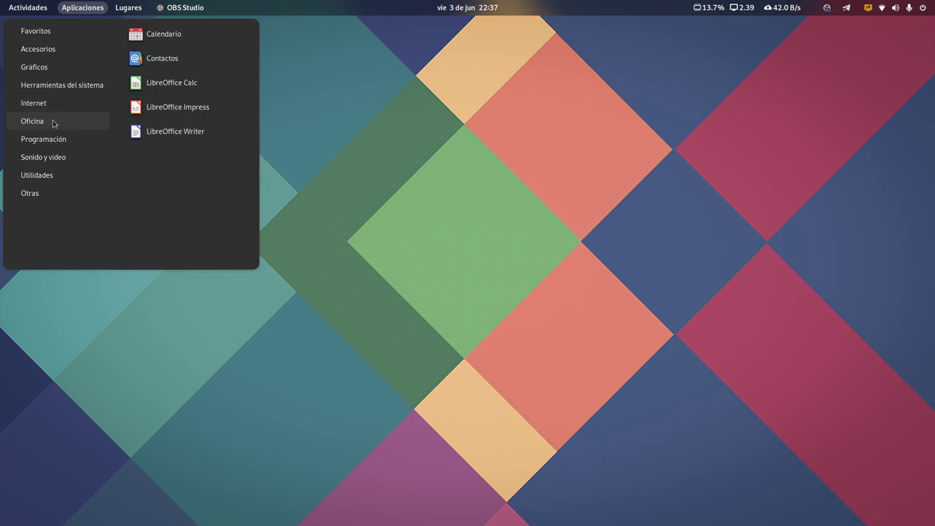
mouse_move(54, 160)
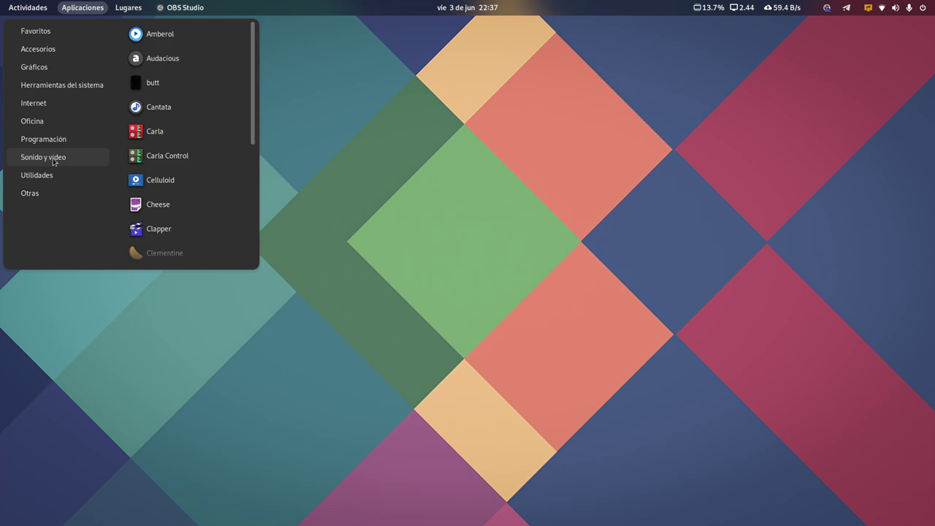
click(367, 162)
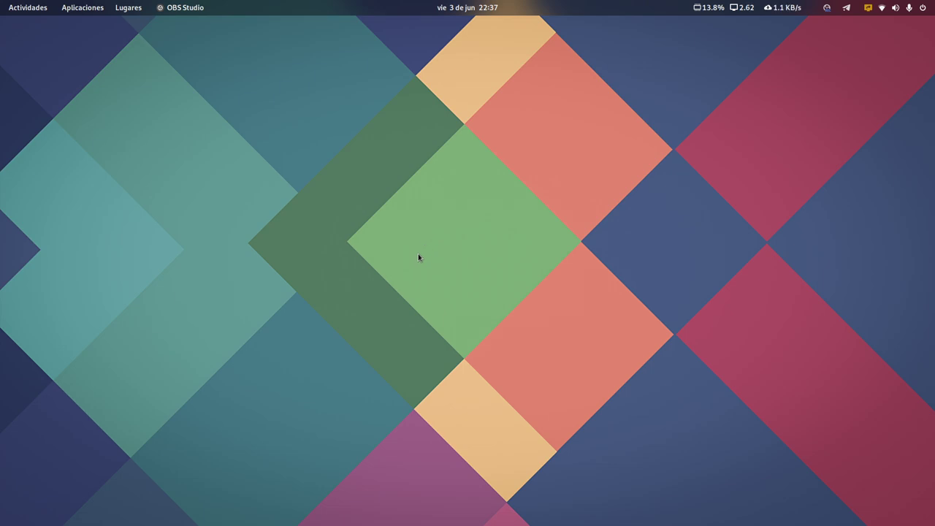
View the open windows and workspaces in the Activities overview, and return to an empty desktop.
mouse_move(0, 0)
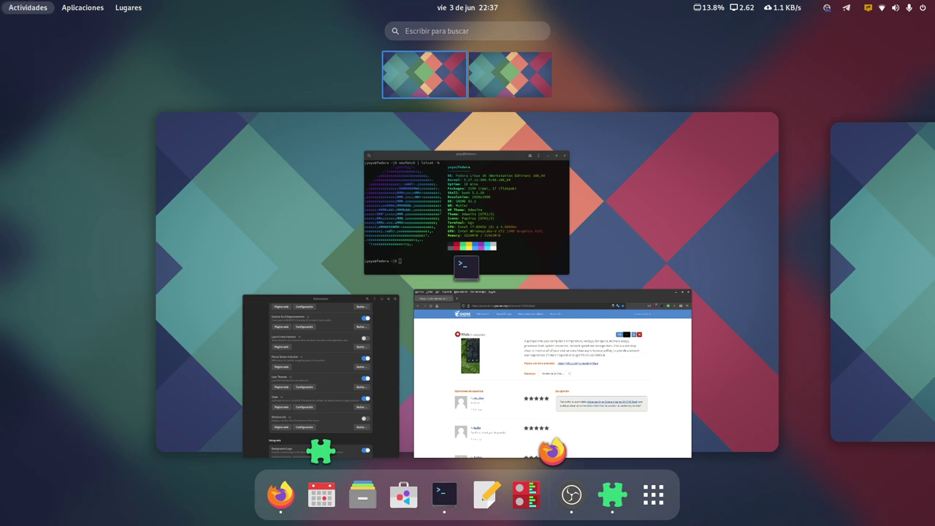
key(ctrl+alt+Right)
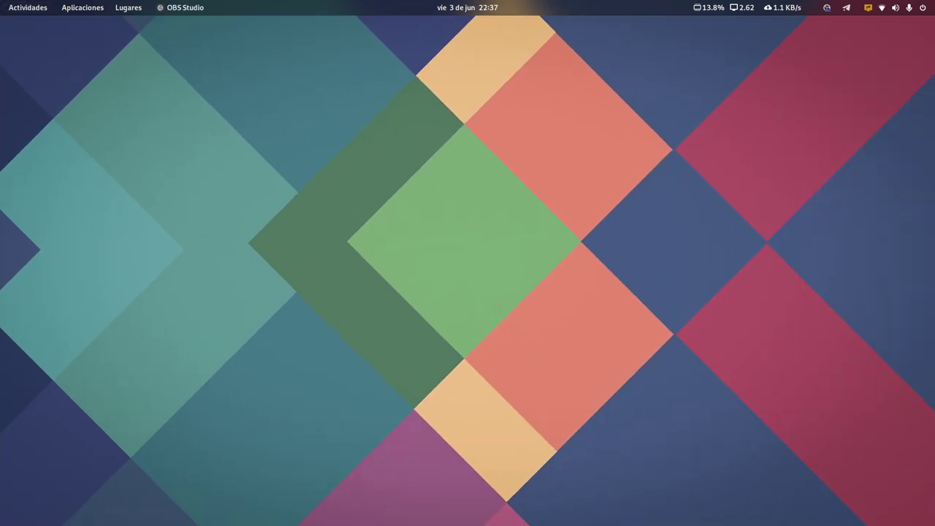